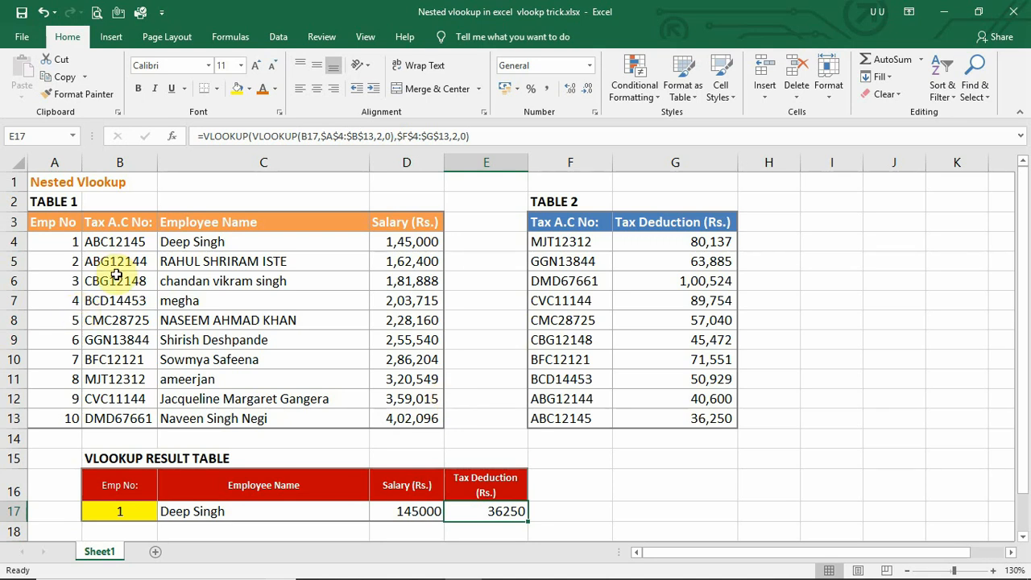
Inspect the column headers of both tables and the existing formulas in the result row.
{"action": "left_click", "coordinate": [70, 224]}
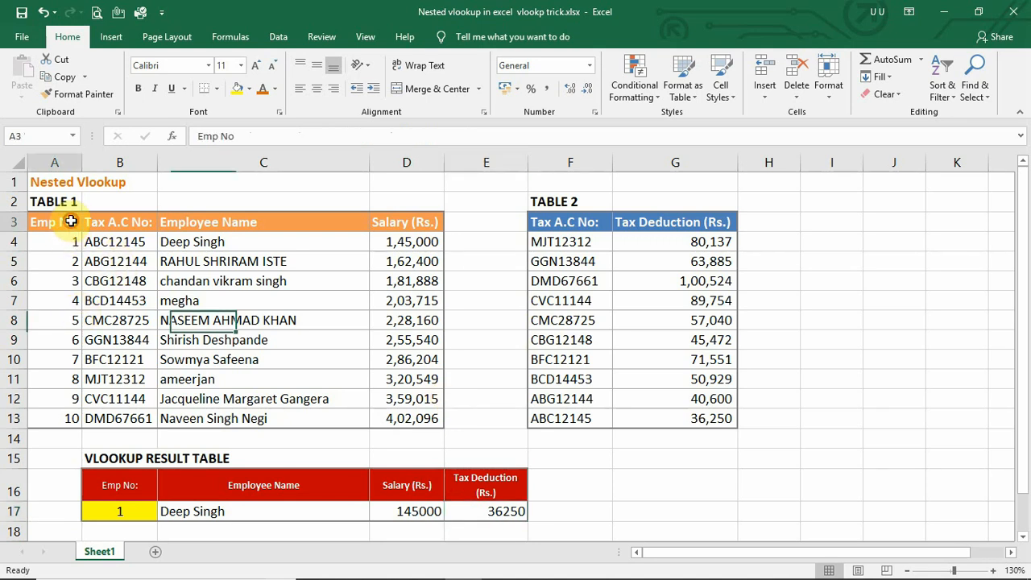
{"action": "left_click", "coordinate": [114, 215]}
{"action": "left_click", "coordinate": [193, 224]}
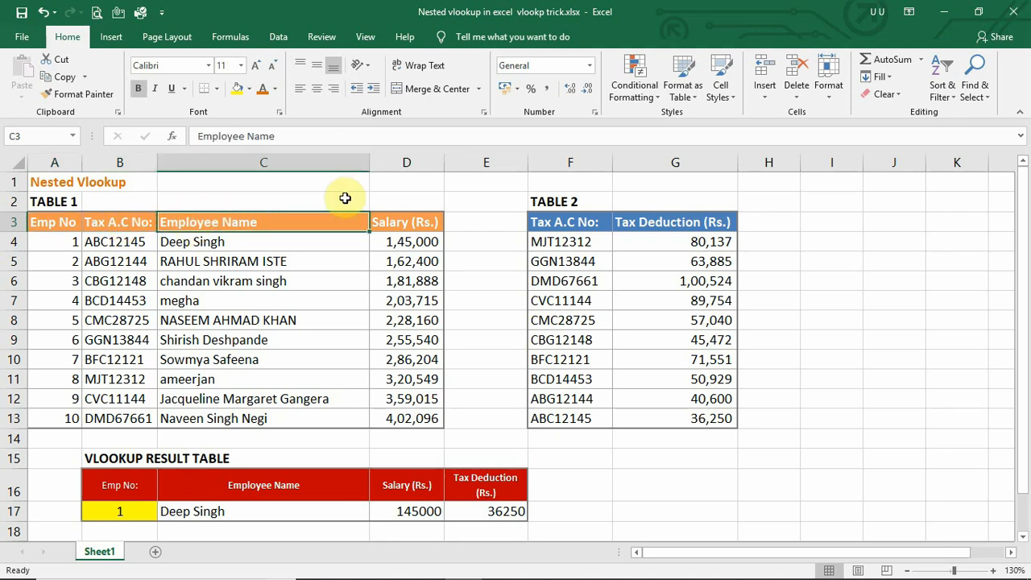
{"action": "left_click", "coordinate": [384, 224]}
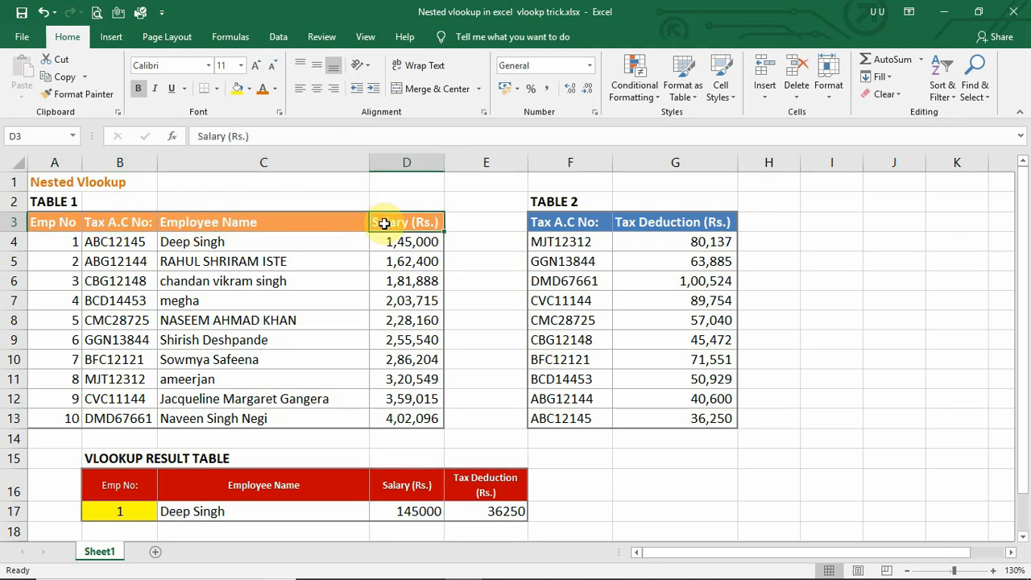
{"action": "left_click", "coordinate": [547, 223]}
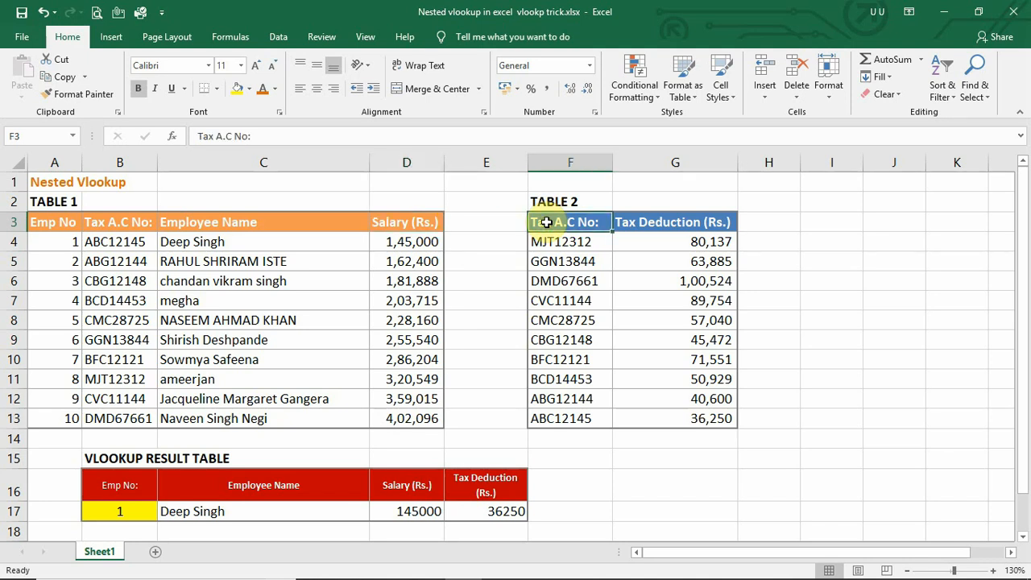
{"action": "left_click_drag", "start_coordinate": [663, 223], "coordinate": [627, 396]}
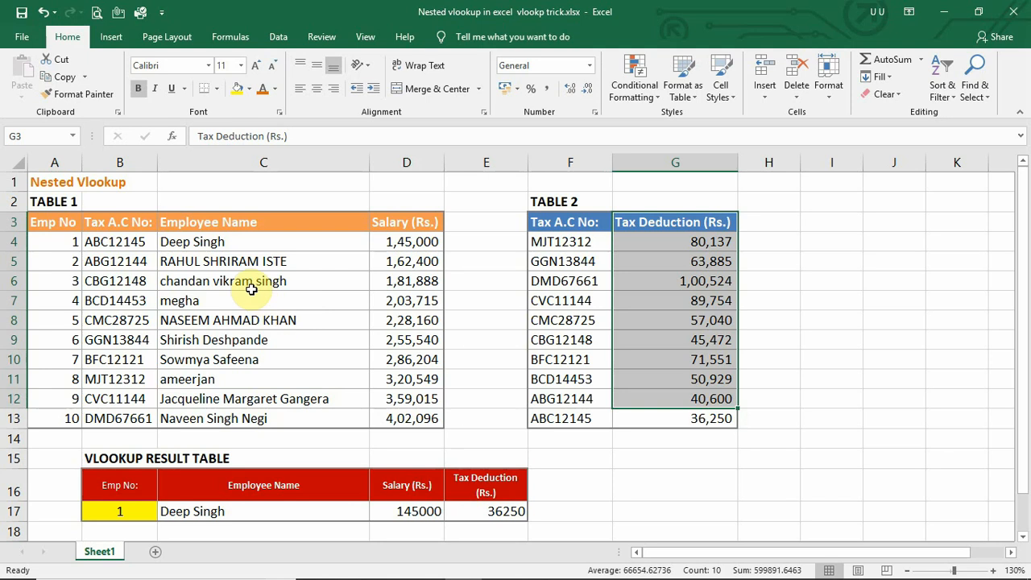
{"action": "left_click", "coordinate": [174, 511]}
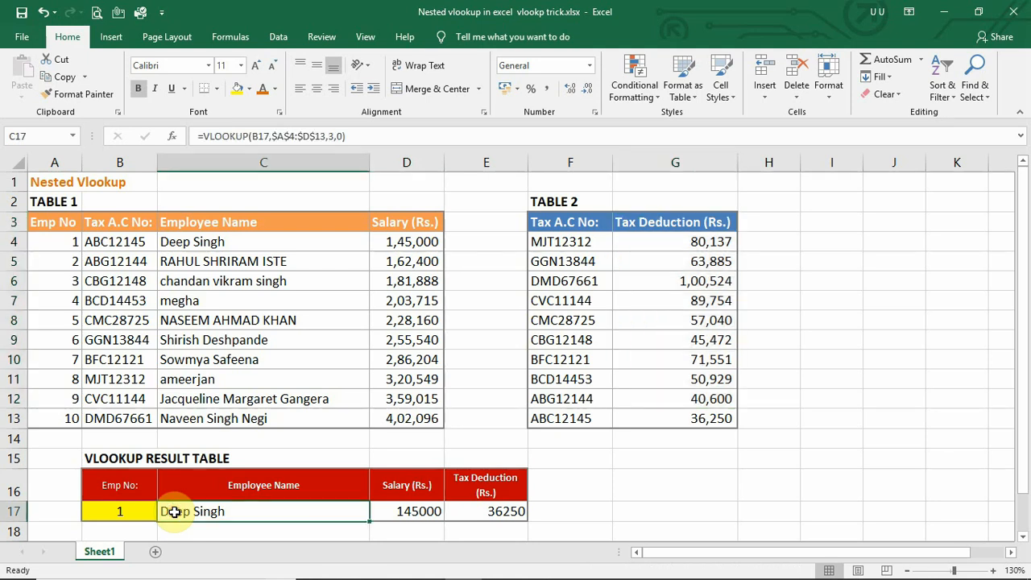
{"action": "left_click", "coordinate": [407, 513]}
{"action": "left_click", "coordinate": [479, 514]}
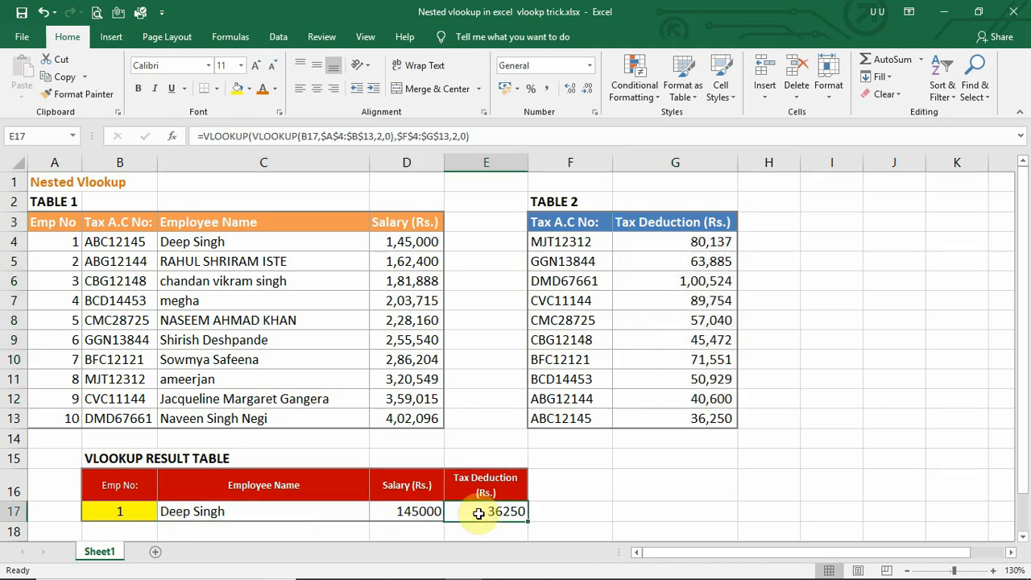
Examine the Emp No and Tax A.C No columns of both tables against the result row's formulas.
{"action": "left_click", "coordinate": [123, 518]}
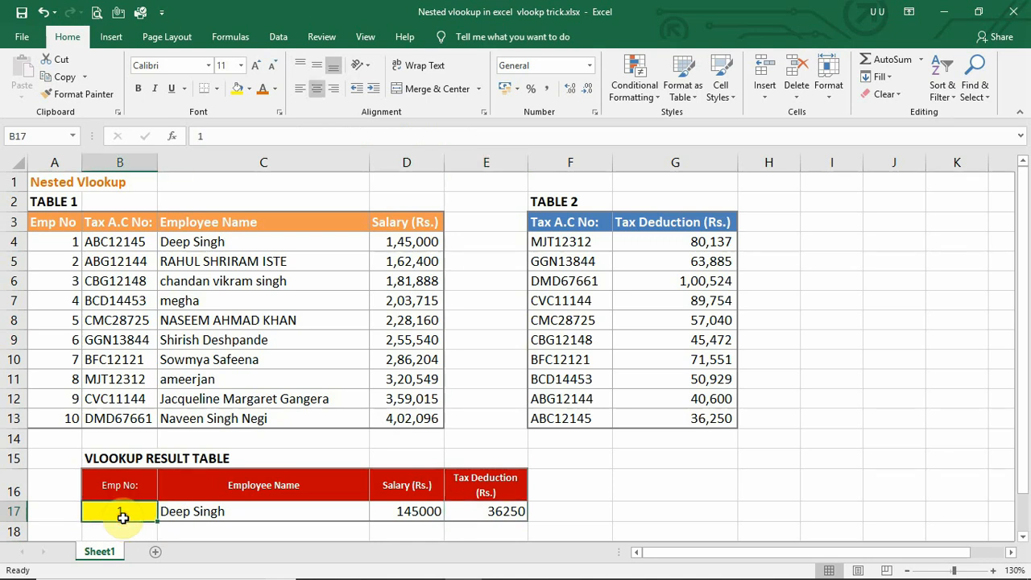
{"action": "left_click", "coordinate": [182, 513]}
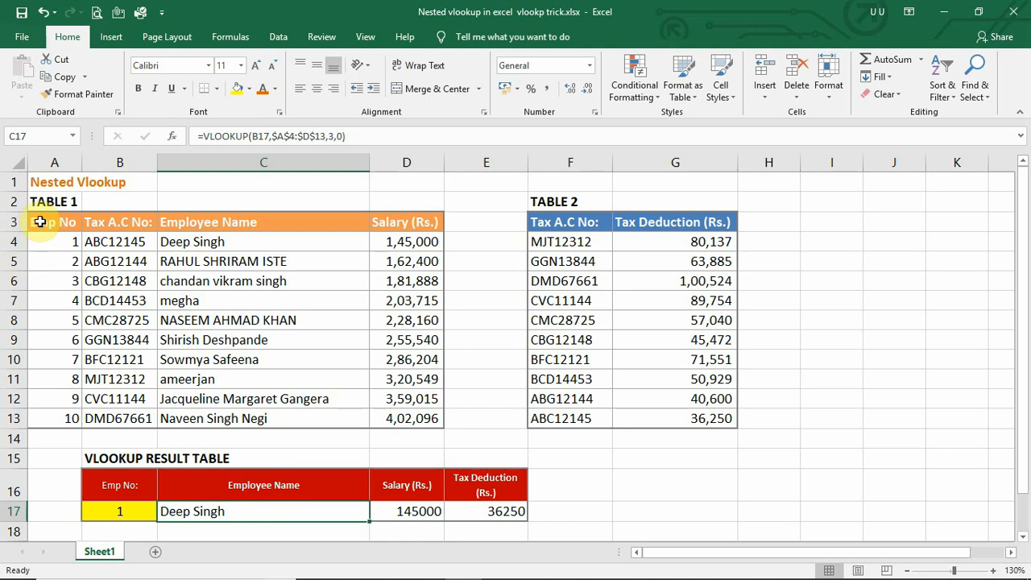
{"action": "left_click_drag", "start_coordinate": [50, 223], "coordinate": [55, 379]}
{"action": "left_click_drag", "start_coordinate": [555, 224], "coordinate": [592, 339]}
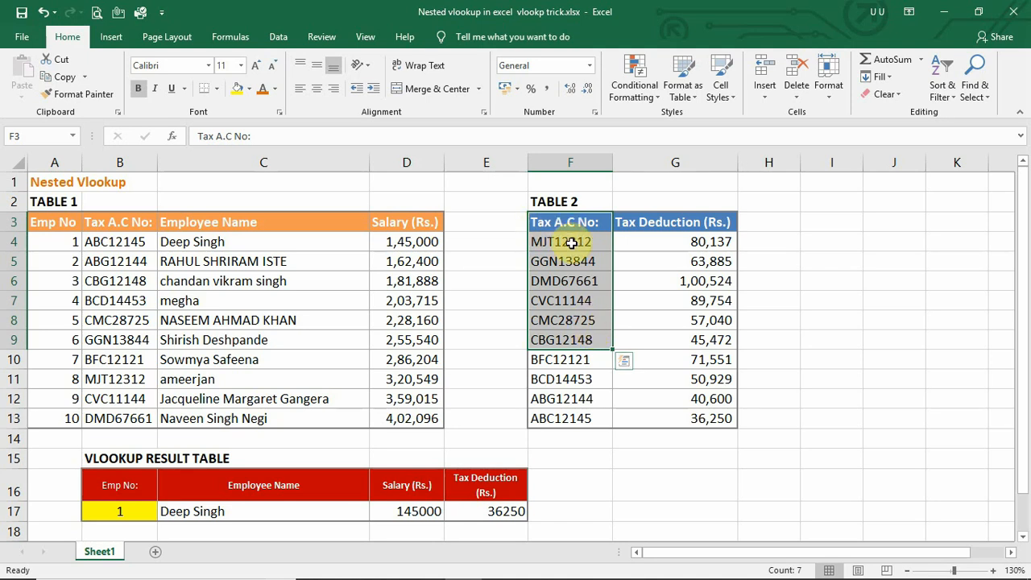
{"action": "left_click_drag", "start_coordinate": [570, 242], "coordinate": [564, 415]}
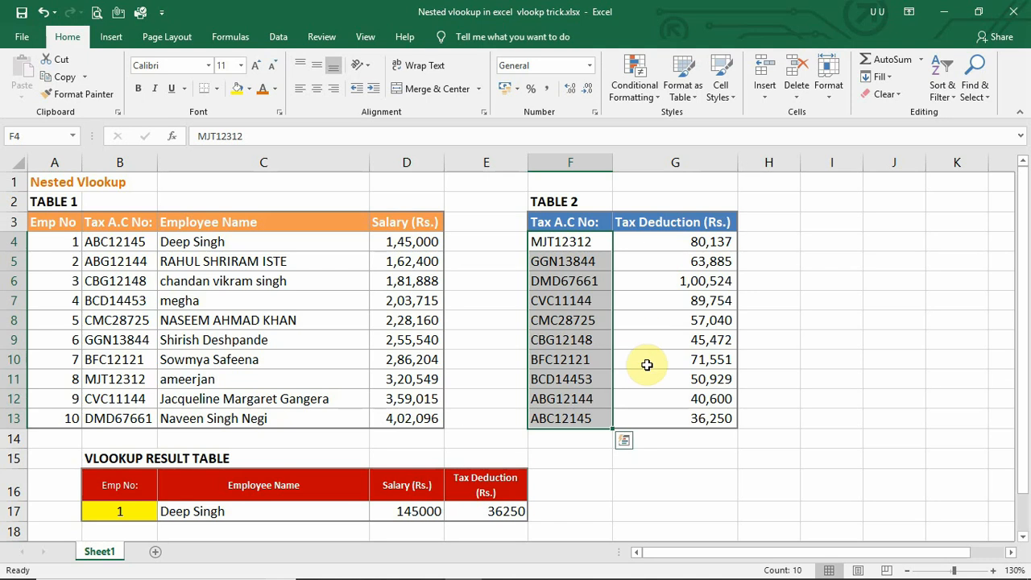
{"action": "left_click", "coordinate": [545, 223]}
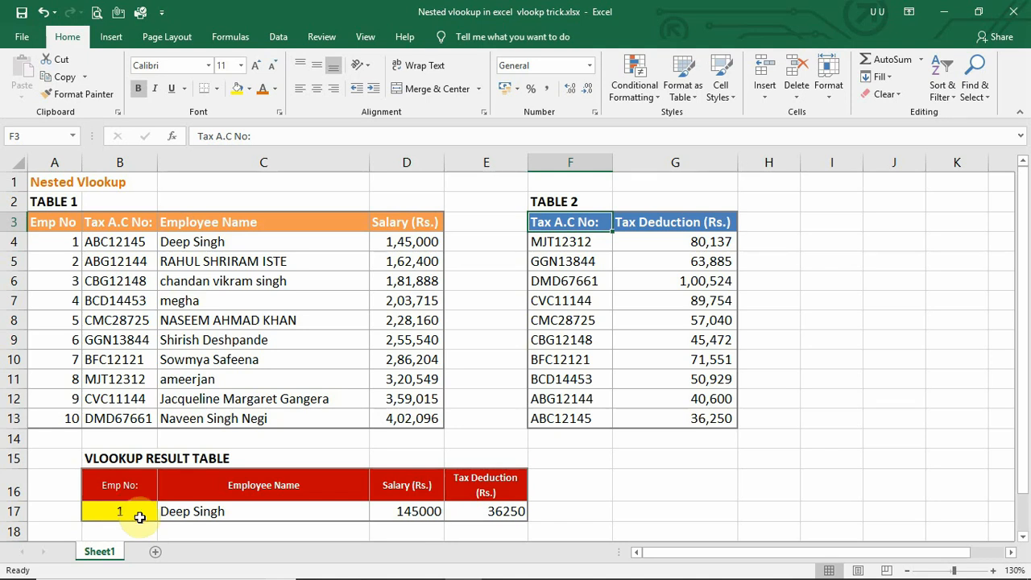
{"action": "left_click", "coordinate": [472, 516]}
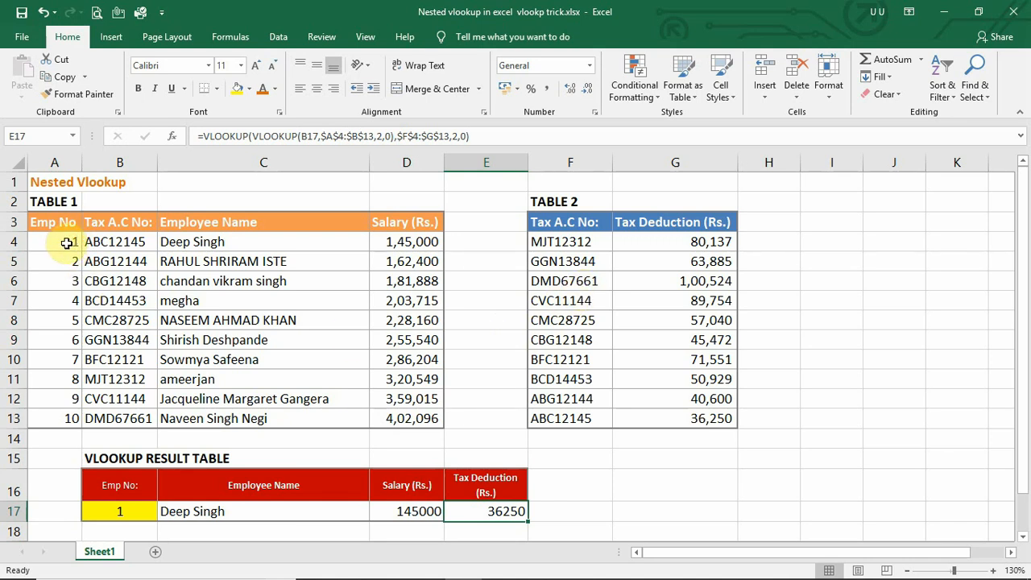
{"action": "left_click_drag", "start_coordinate": [71, 242], "coordinate": [116, 355]}
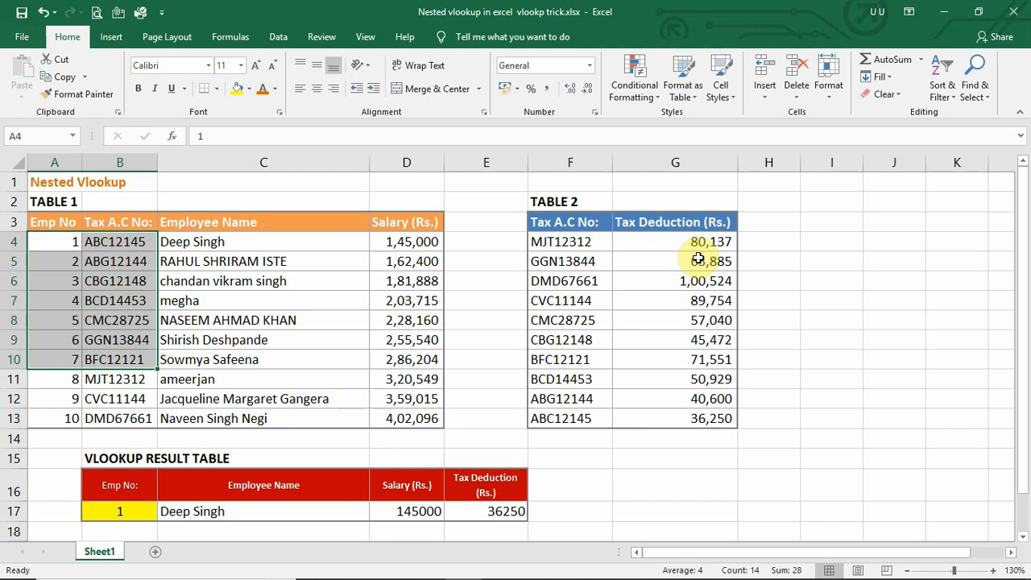
Enter =VLOOKUP(B17,A4:D13,3,0) in C17 to return the employee name for the entered Emp No.
{"action": "left_click", "coordinate": [259, 518]}
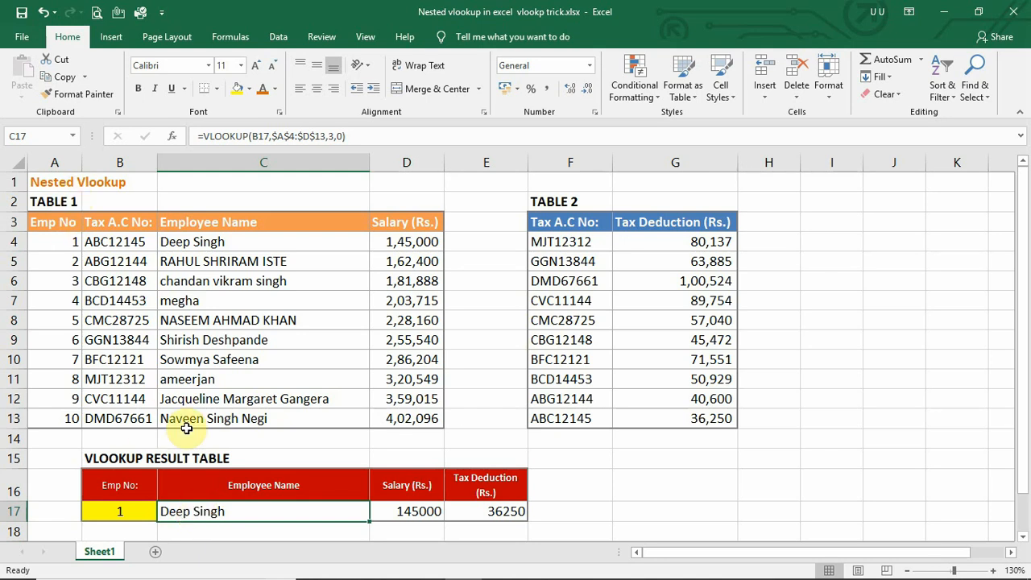
{"action": "type", "text": "=vl"}
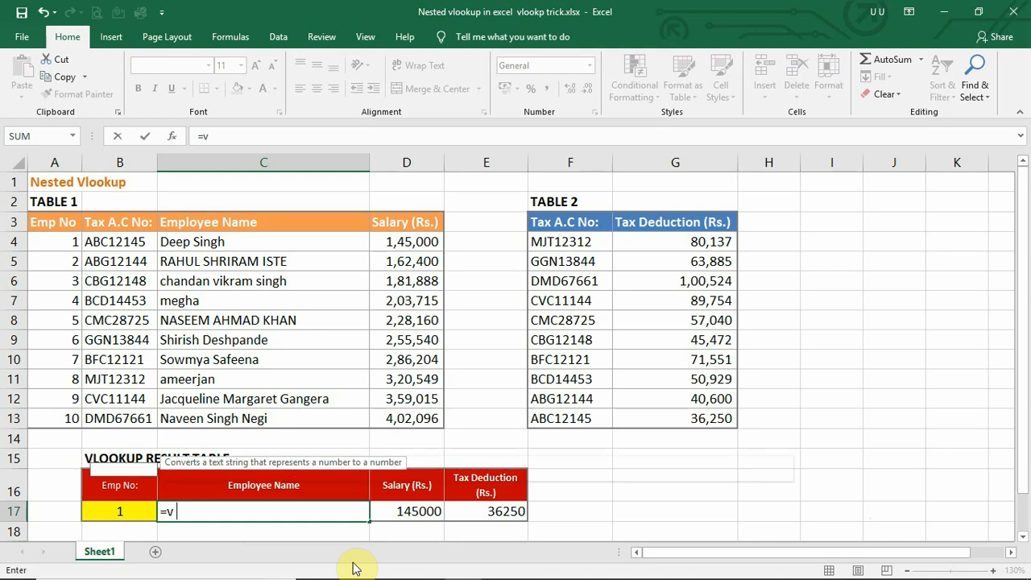
{"action": "key", "text": "Tab"}
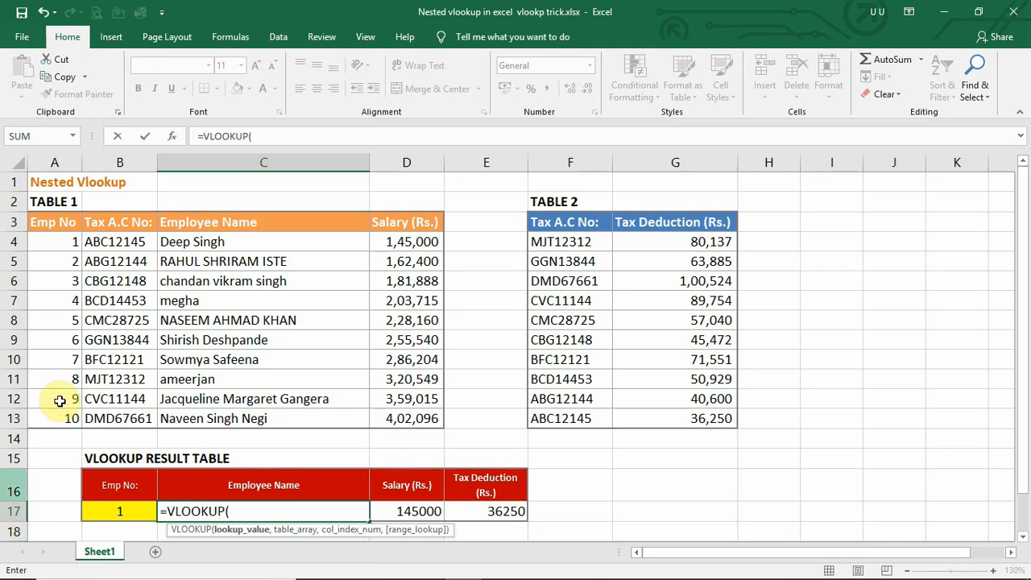
{"action": "left_click", "coordinate": [90, 511]}
{"action": "type", "text": ","}
{"action": "left_click_drag", "start_coordinate": [43, 238], "coordinate": [427, 414]}
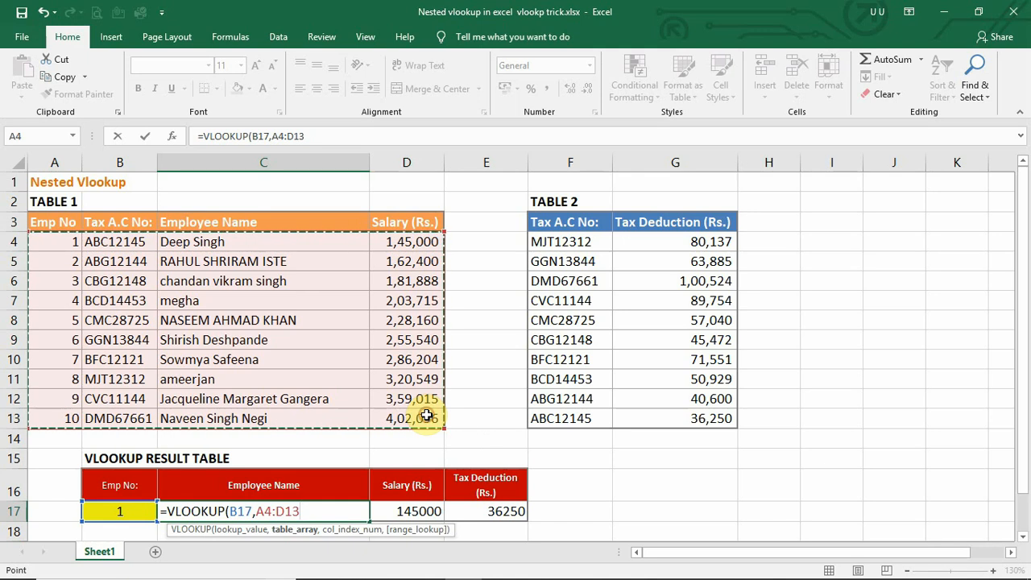
{"action": "type", "text": ","}
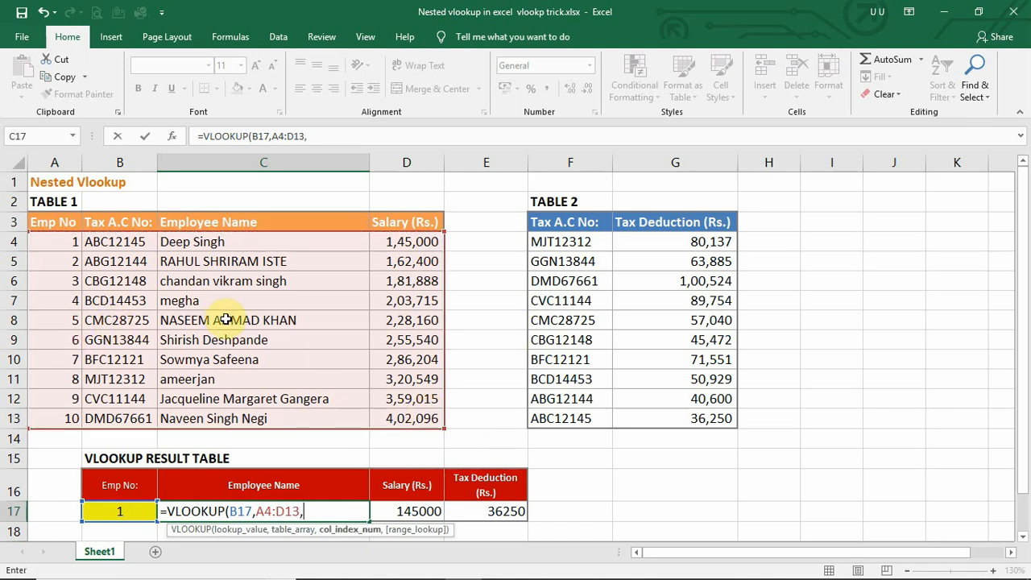
{"action": "type", "text": "3,"}
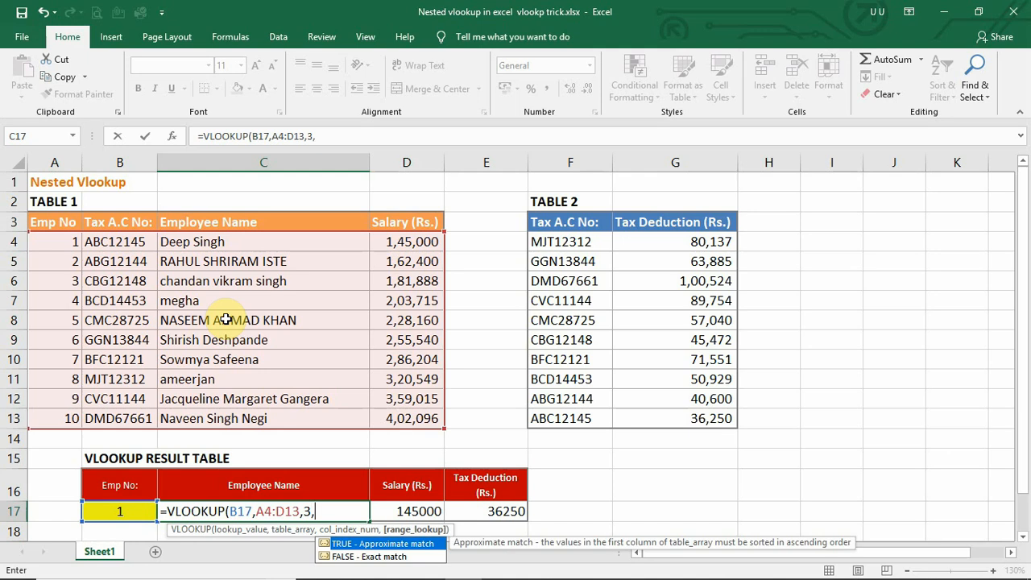
{"action": "type", "text": "0)"}
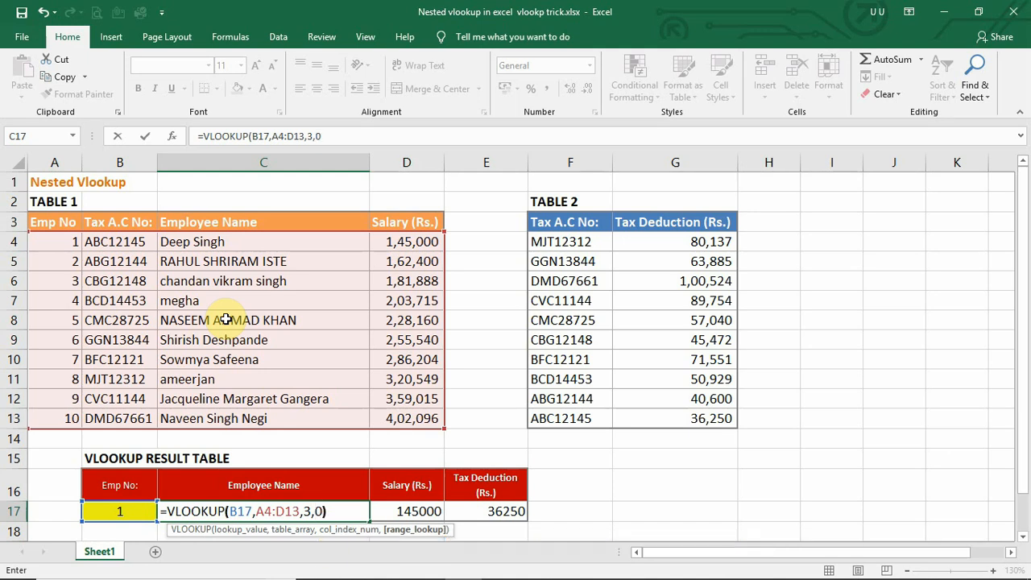
{"action": "key", "text": "Return"}
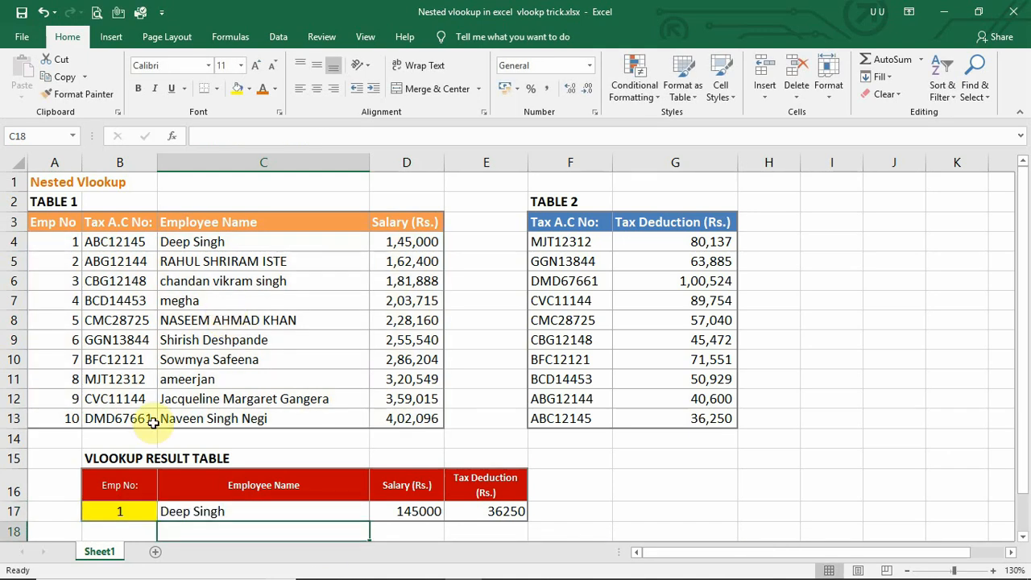
Enter =VLOOKUP(B17,A4:D13,4,0) in D17 to return the employee's salary.
{"action": "left_click", "coordinate": [424, 510]}
{"action": "type", "text": "=vl"}
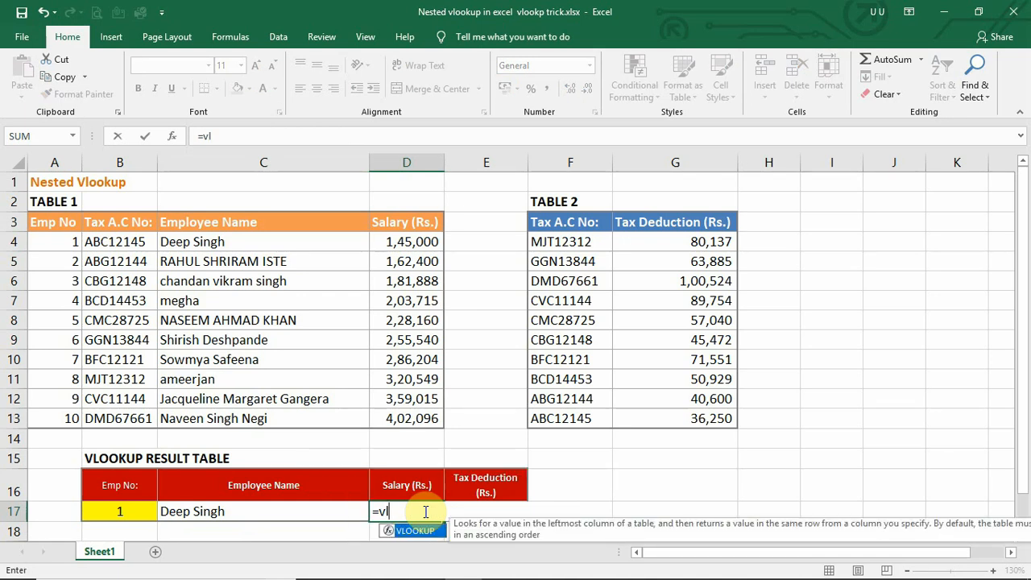
{"action": "type", "text": "o"}
{"action": "key", "text": "Tab"}
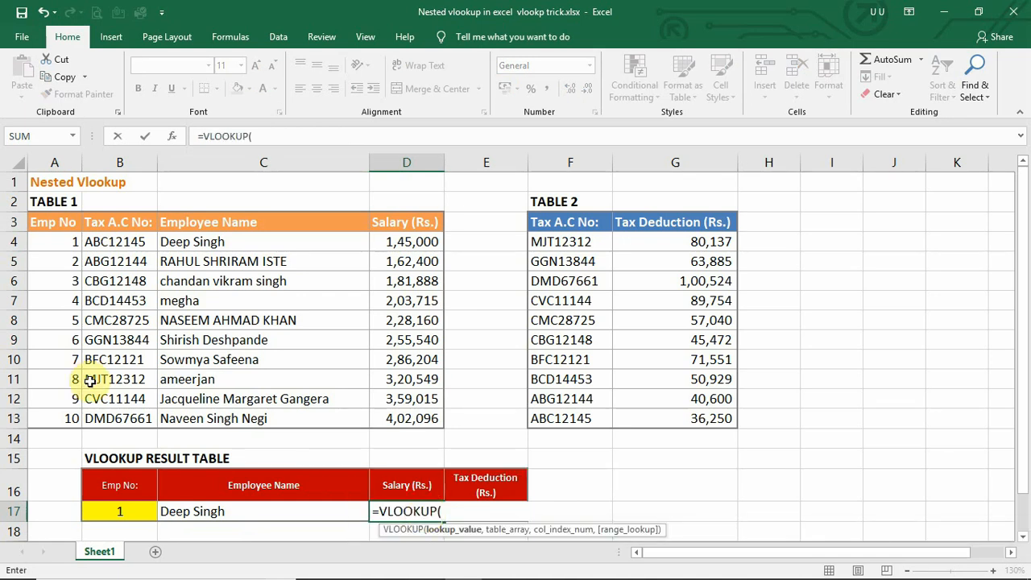
{"action": "left_click", "coordinate": [123, 515]}
{"action": "type", "text": ","}
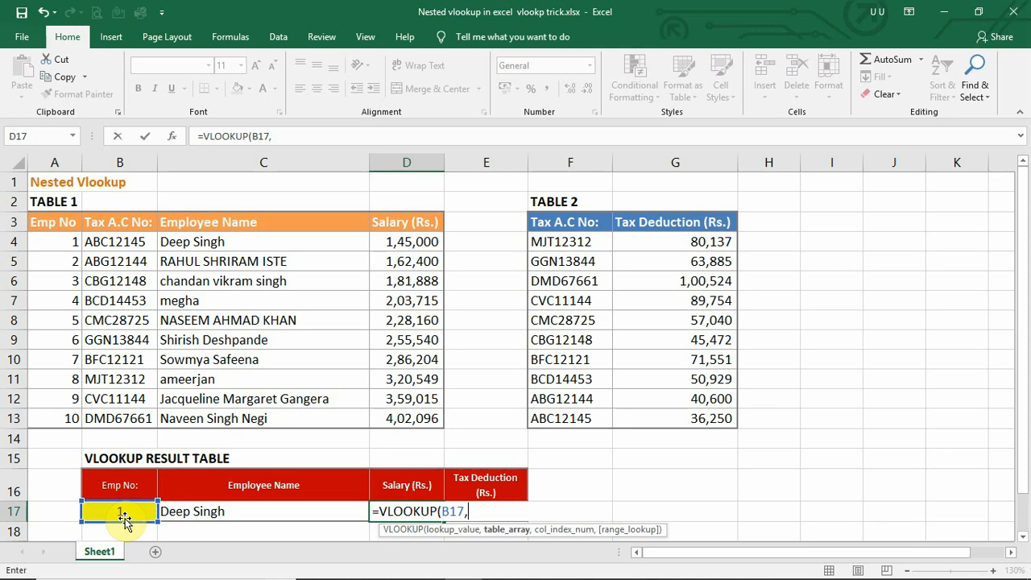
{"action": "left_click_drag", "start_coordinate": [51, 239], "coordinate": [409, 417]}
{"action": "type", "text": ",4,"}
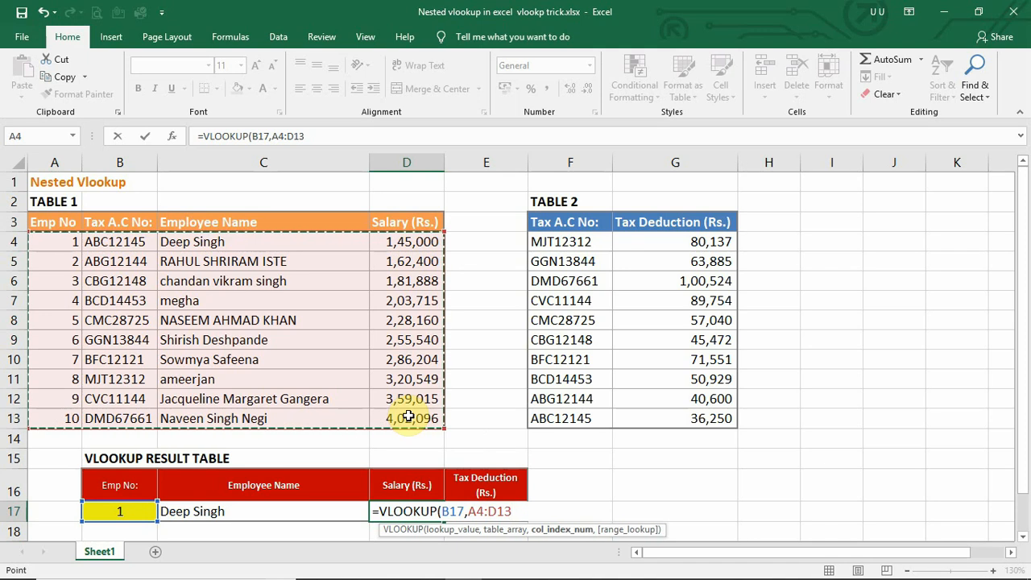
{"action": "type", "text": "0)"}
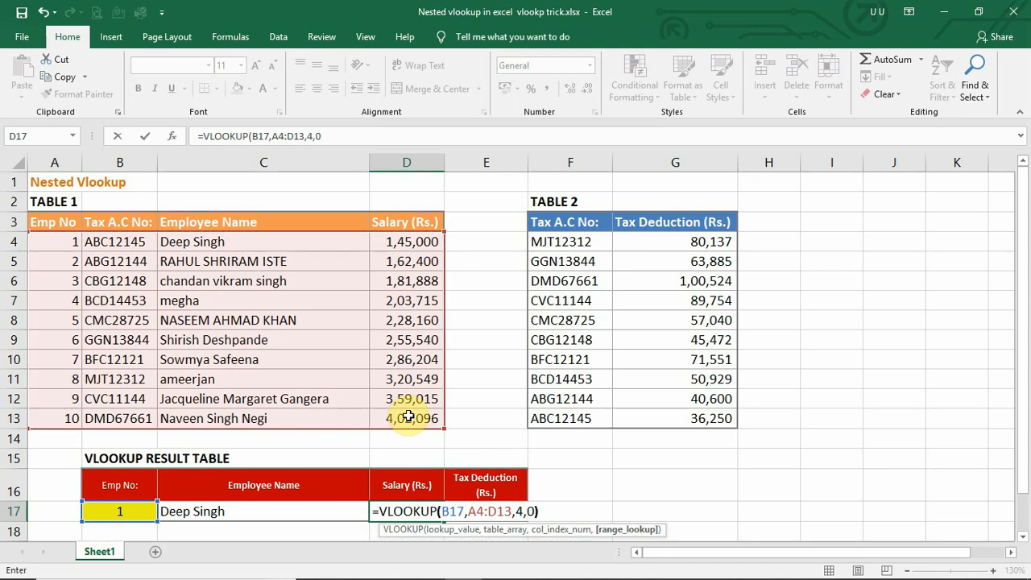
{"action": "key", "text": "Tab"}
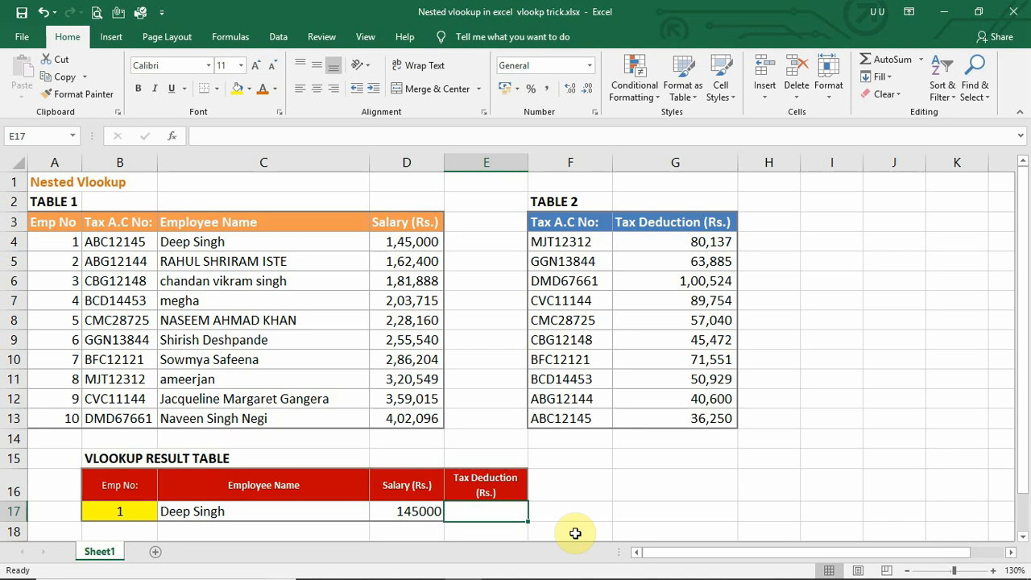
Enter =VLOOKUP(B17,A4:B13,2,0) in E17 to return the employee's tax account number.
{"action": "type", "text": "="}
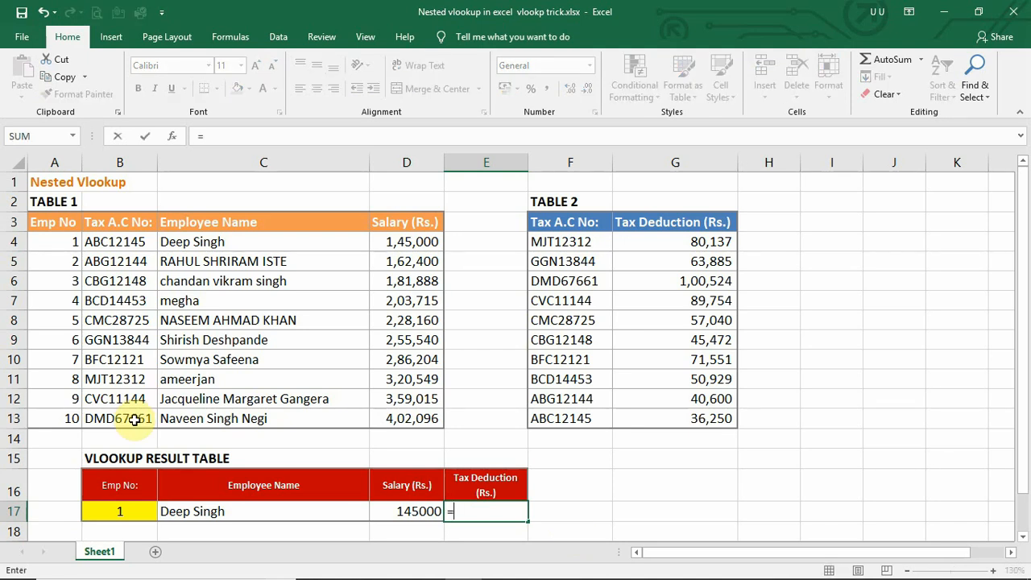
{"action": "type", "text": "vlo"}
{"action": "key", "text": "Tab"}
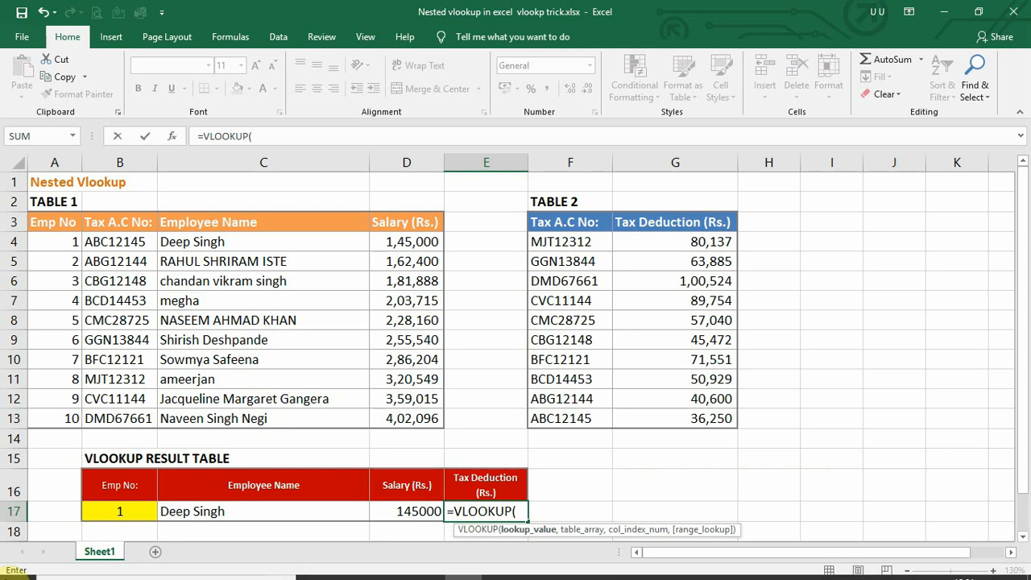
{"action": "left_click", "coordinate": [133, 509]}
{"action": "type", "text": ","}
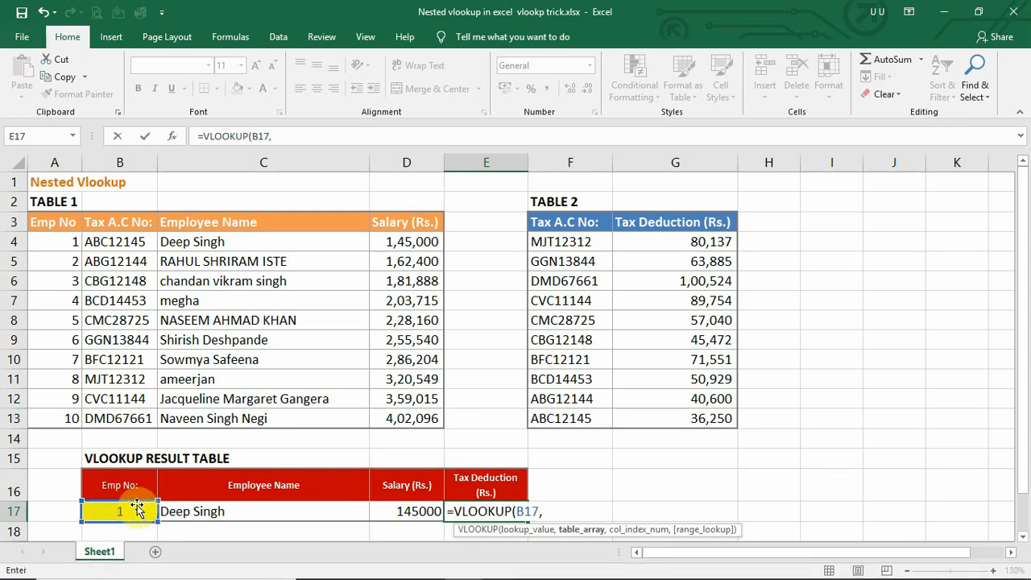
{"action": "left_click_drag", "start_coordinate": [56, 240], "coordinate": [115, 417]}
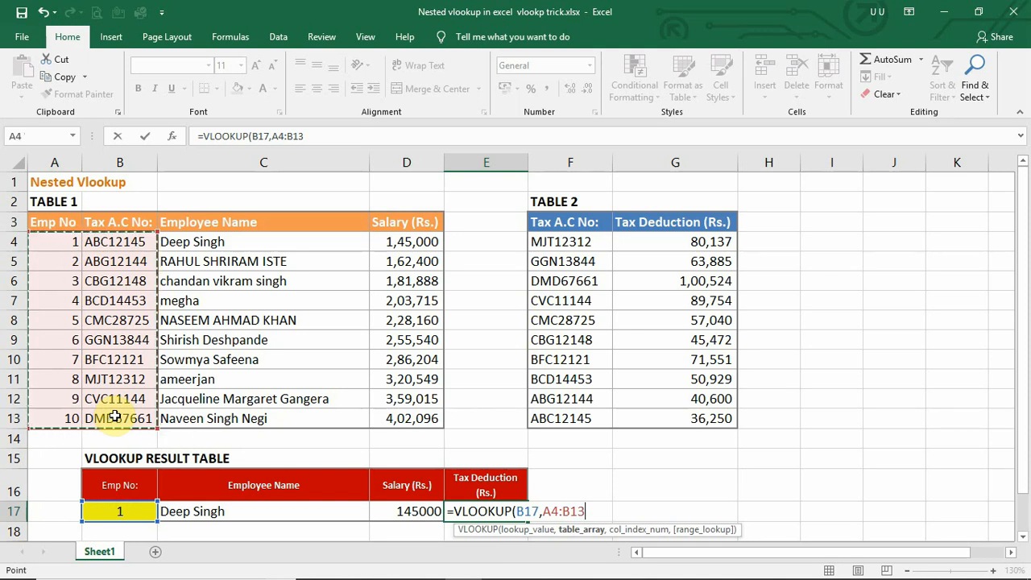
{"action": "type", "text": ",2"}
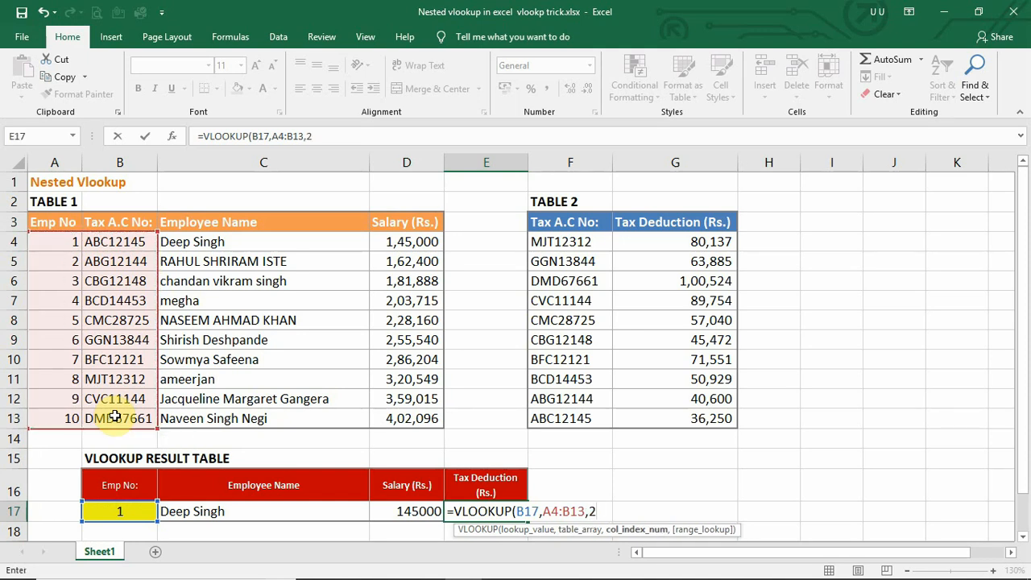
{"action": "type", "text": ","}
{"action": "type", "text": "0)"}
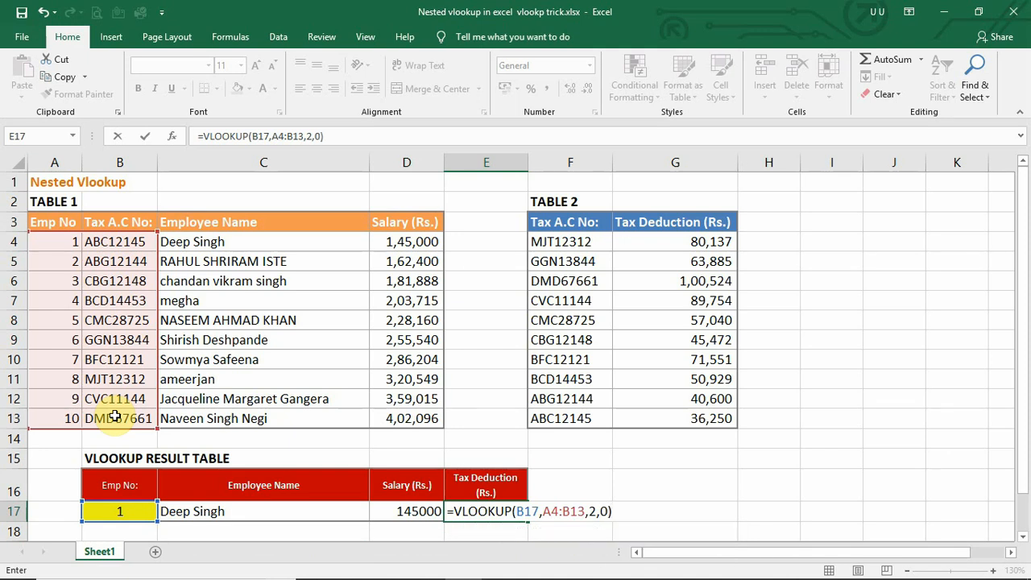
{"action": "key", "text": "Return"}
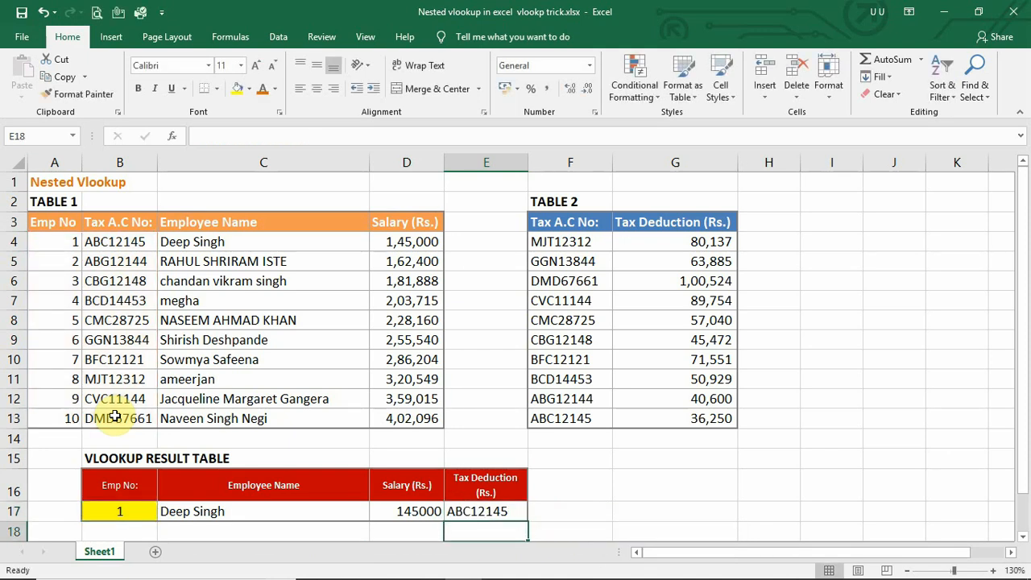
Wrap E17's formula in an outer lookup so it reads =VLOOKUP(VLOOKUP(B17,A4:B13,2,0),F4:G13,2,0) to return the tax deduction.
{"action": "left_click", "coordinate": [503, 512]}
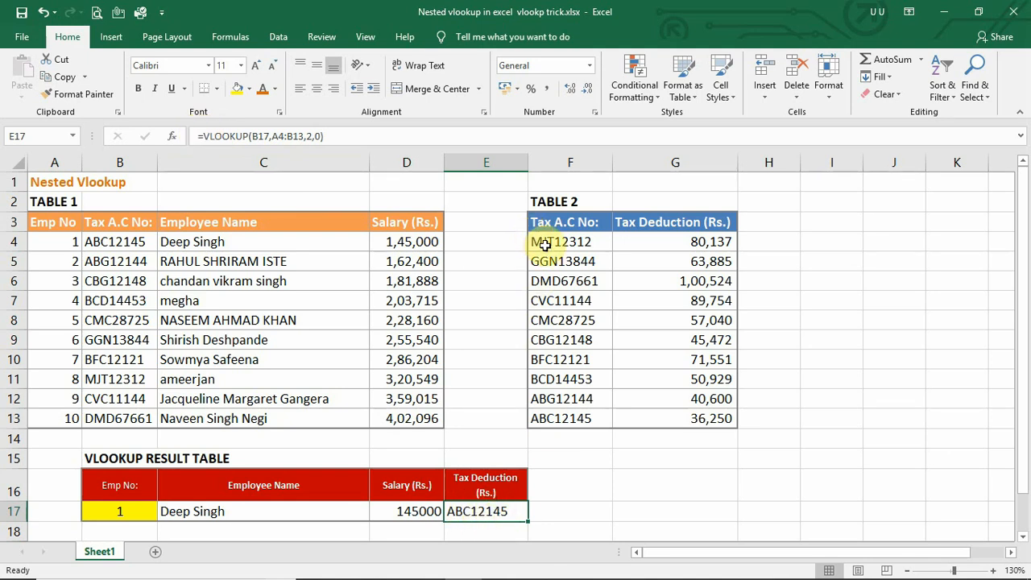
{"action": "left_click_drag", "start_coordinate": [545, 245], "coordinate": [685, 419]}
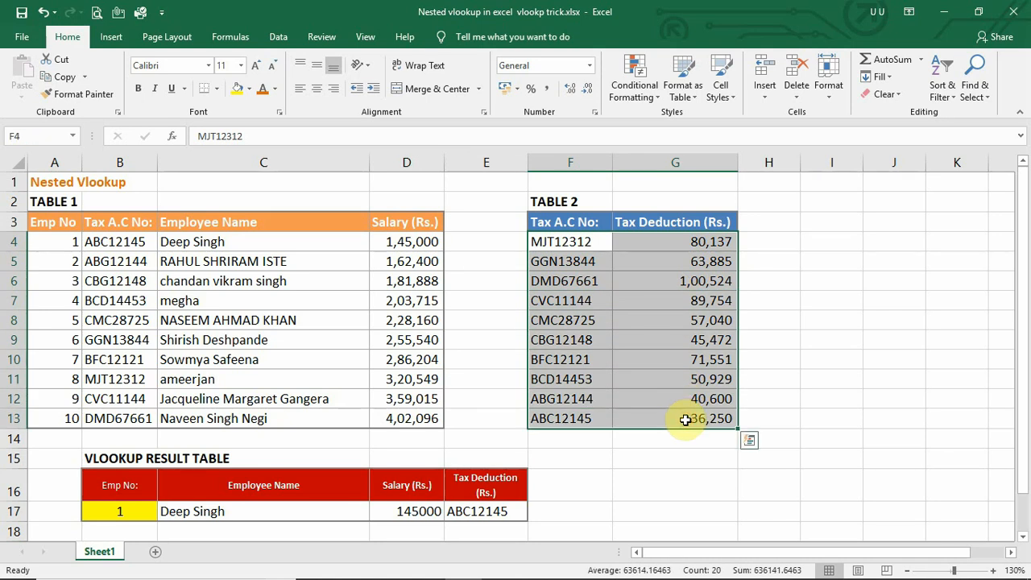
{"action": "left_click", "coordinate": [449, 512]}
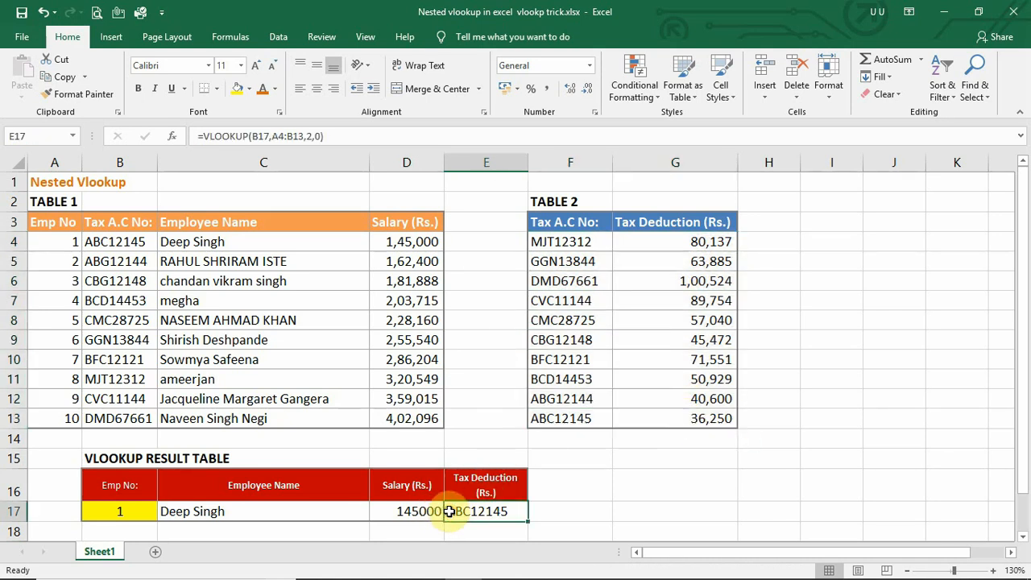
{"action": "left_click", "coordinate": [203, 136]}
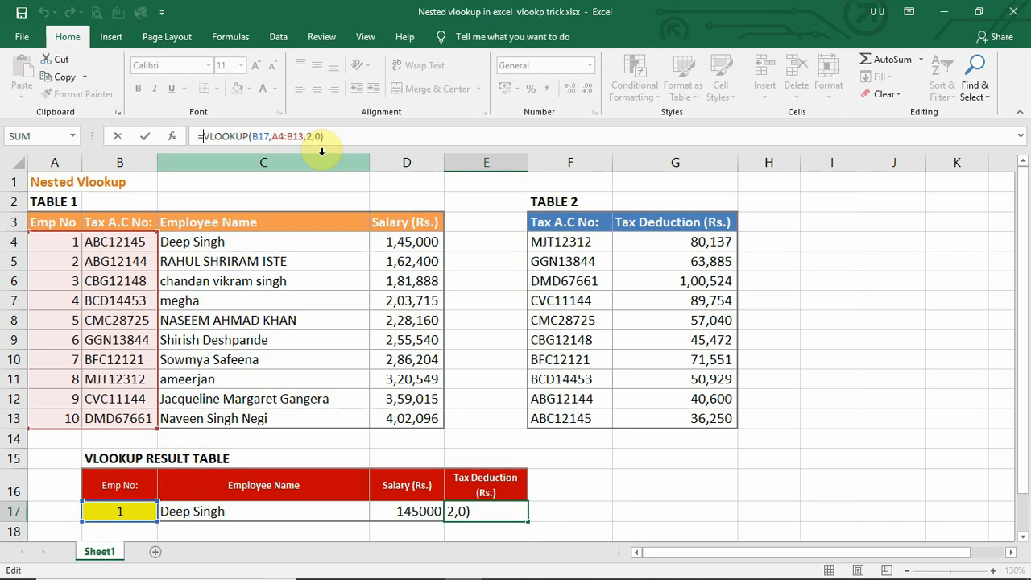
{"action": "type", "text": "vlo"}
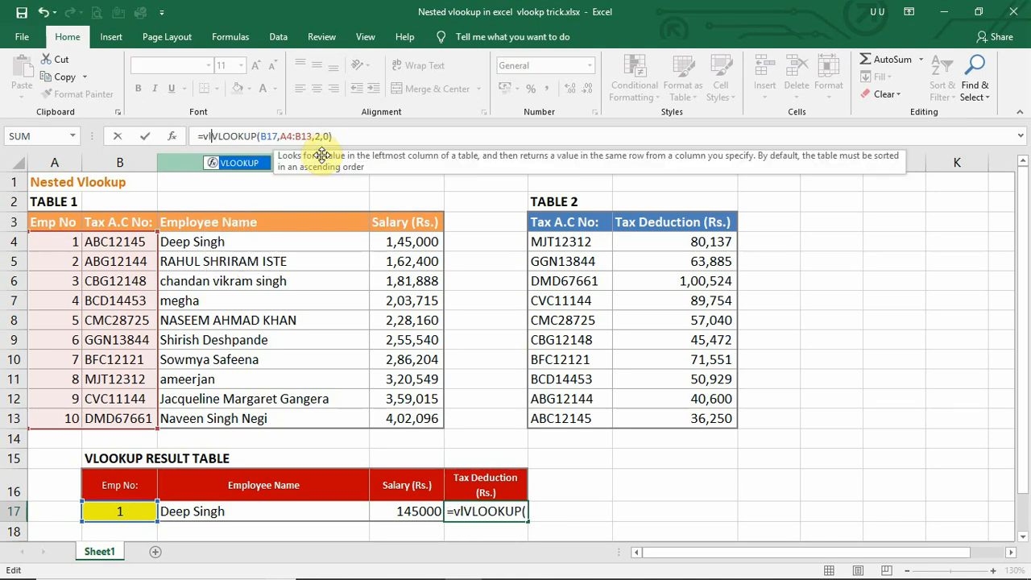
{"action": "type", "text": "o"}
{"action": "key", "text": "Tab"}
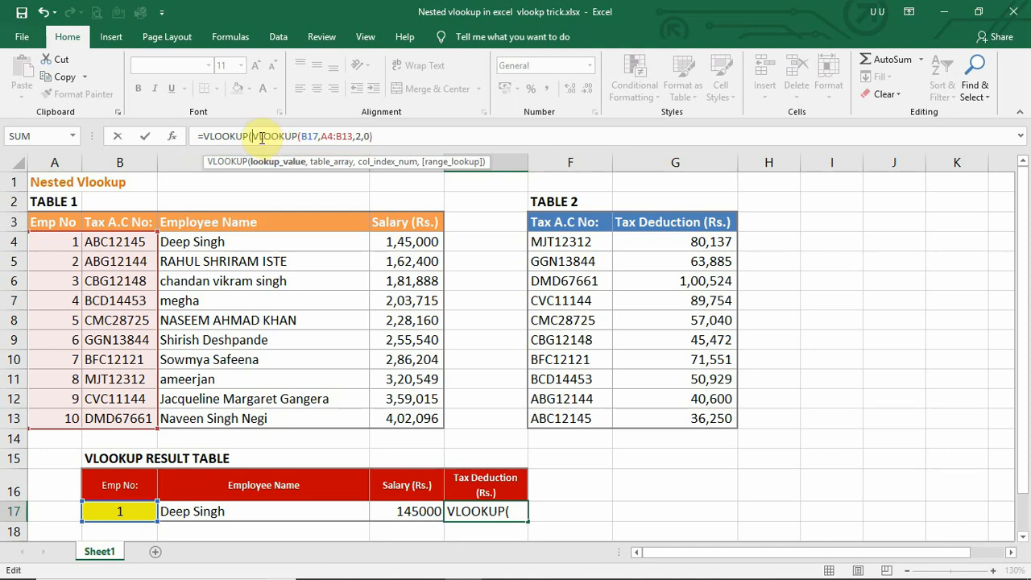
{"action": "left_click_drag", "start_coordinate": [254, 137], "coordinate": [379, 139]}
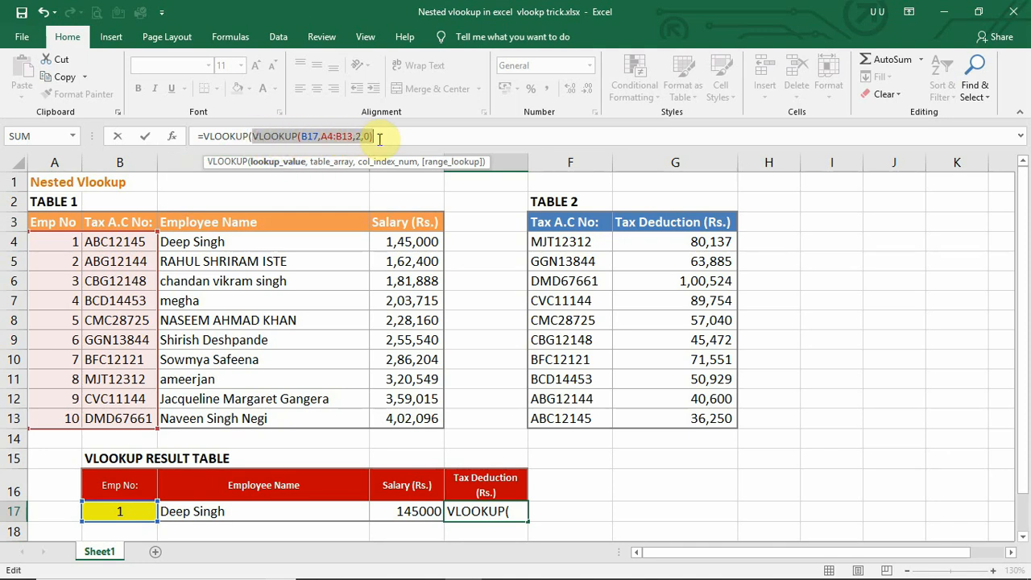
{"action": "left_click", "coordinate": [379, 138]}
{"action": "type", "text": ","}
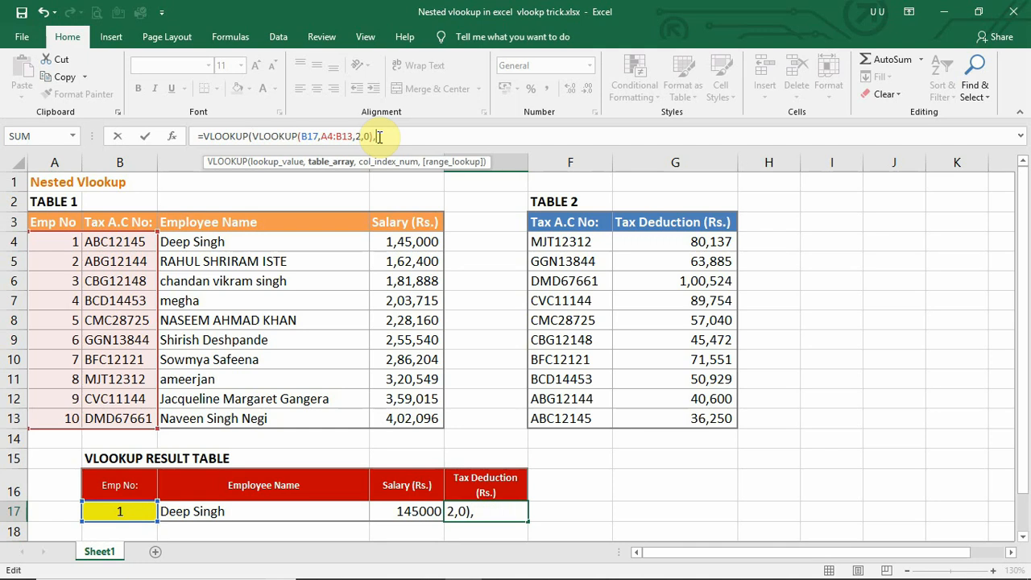
{"action": "left_click_drag", "start_coordinate": [569, 240], "coordinate": [705, 416]}
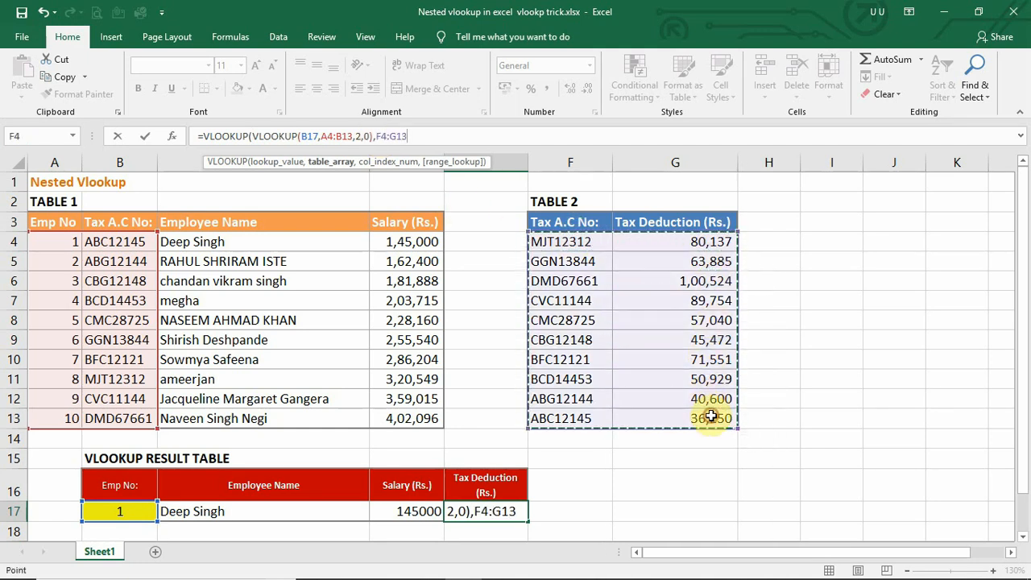
{"action": "type", "text": ","}
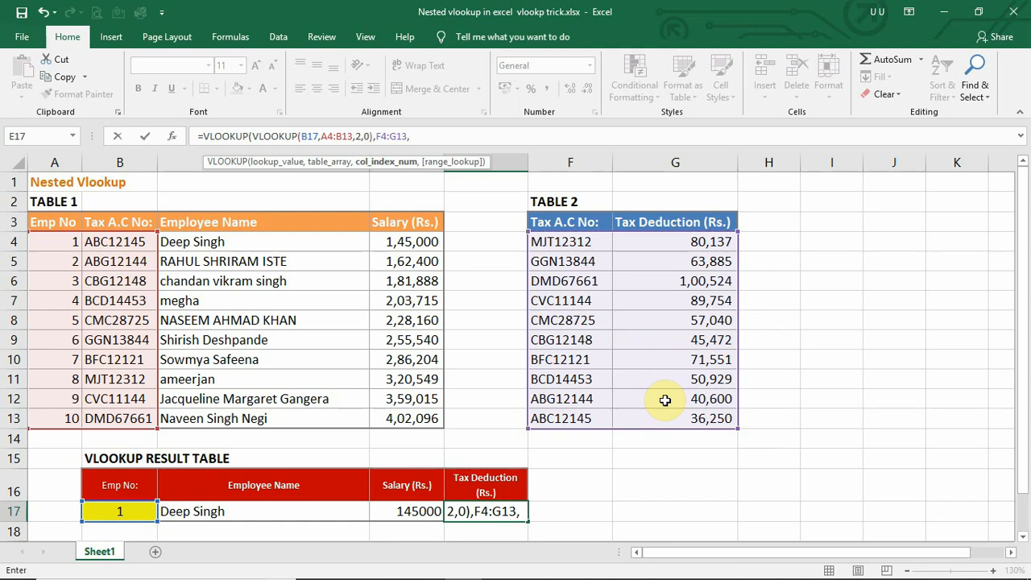
{"action": "type", "text": "2,0)"}
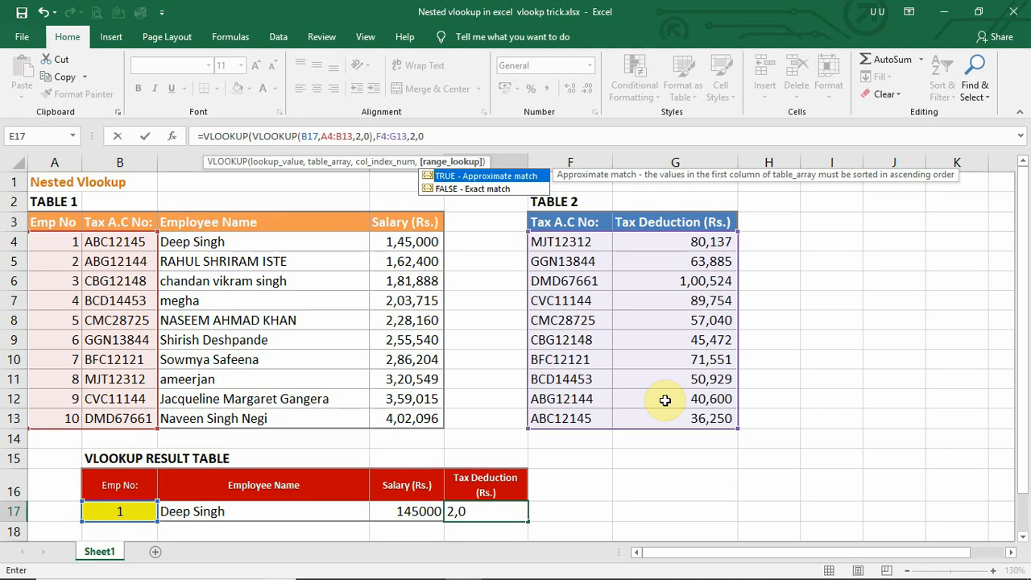
{"action": "key", "text": "Return"}
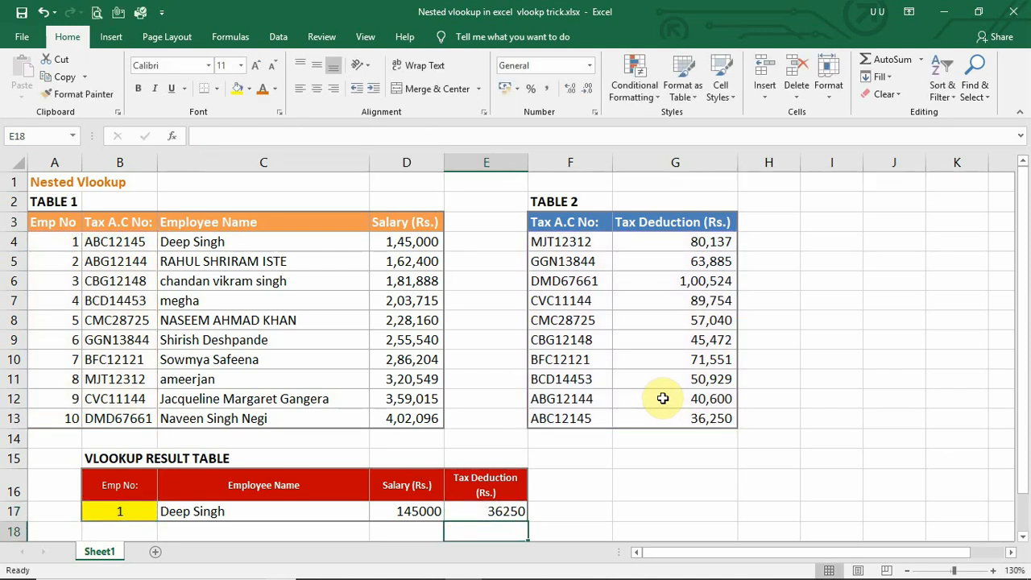
Trace the nested formula's lookup path from the Emp No through the Tax A.C No to the matching tax deduction in Table 2.
{"action": "left_click", "coordinate": [487, 510]}
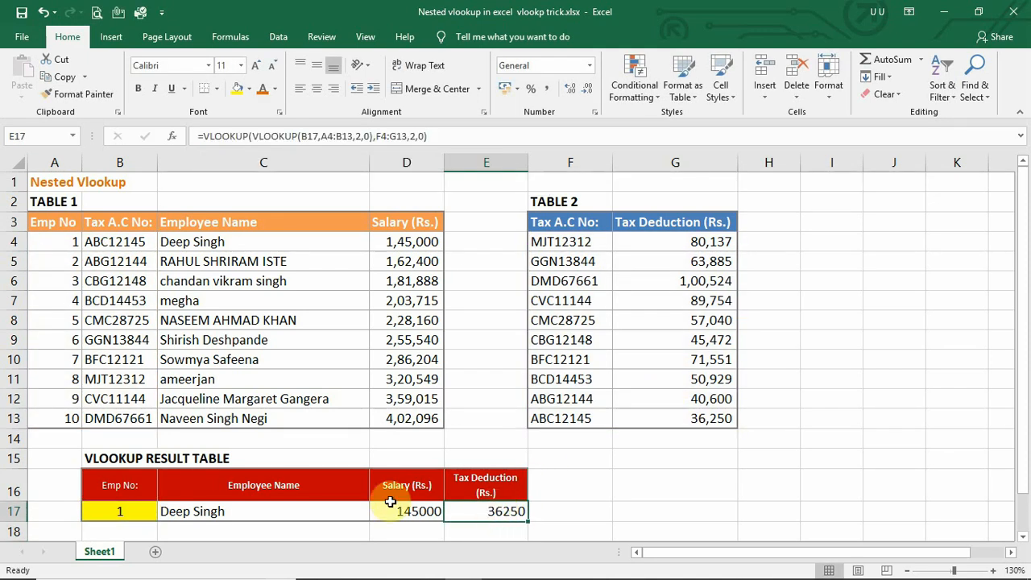
{"action": "left_click", "coordinate": [119, 510]}
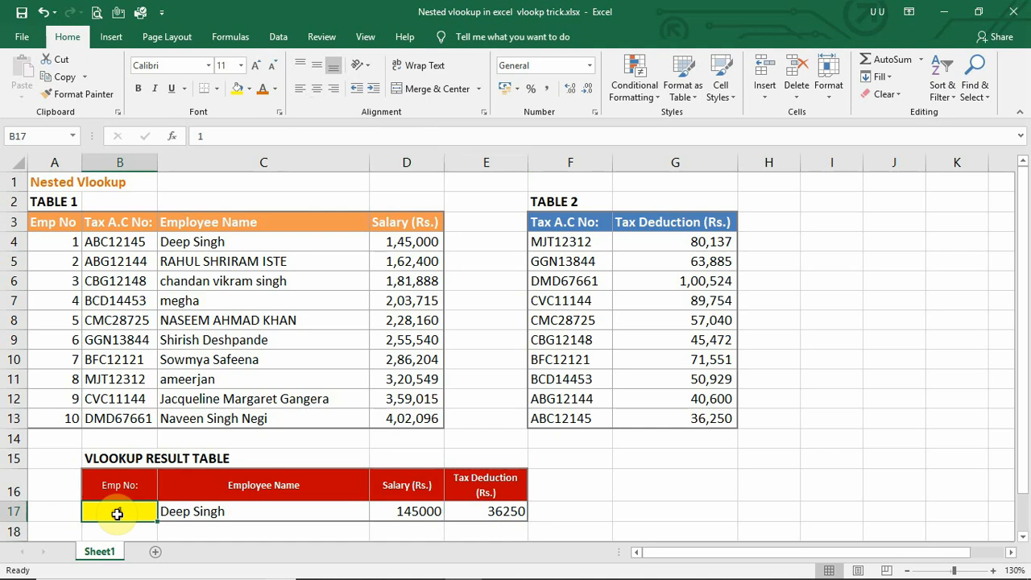
{"action": "left_click_drag", "start_coordinate": [60, 243], "coordinate": [102, 241]}
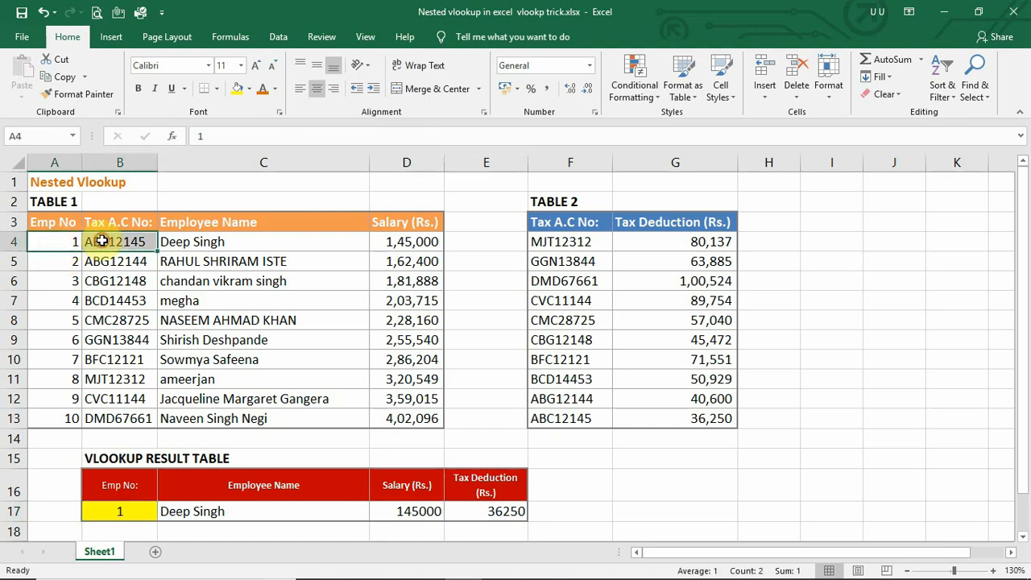
{"action": "left_click", "coordinate": [111, 241]}
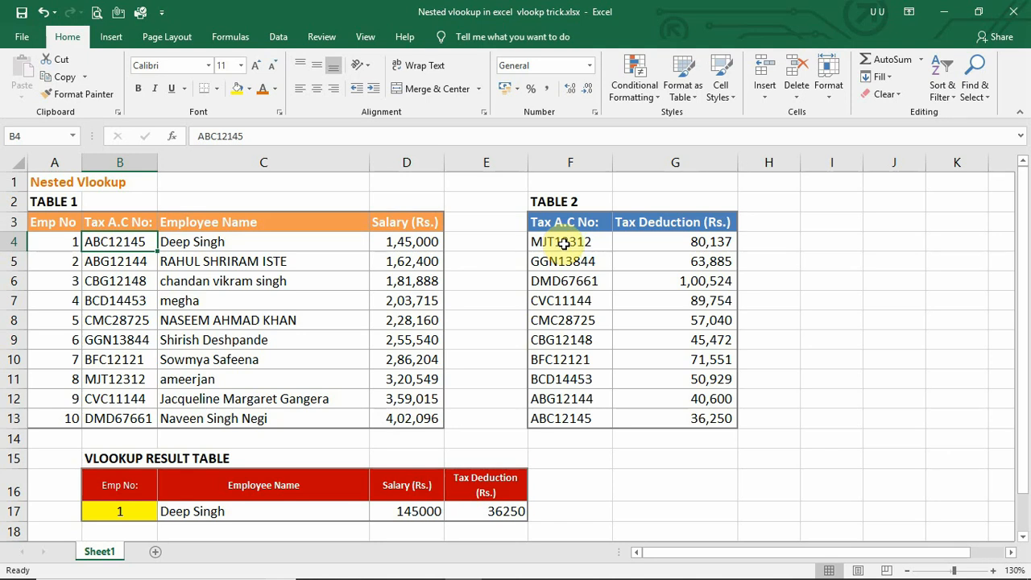
{"action": "left_click", "coordinate": [572, 419]}
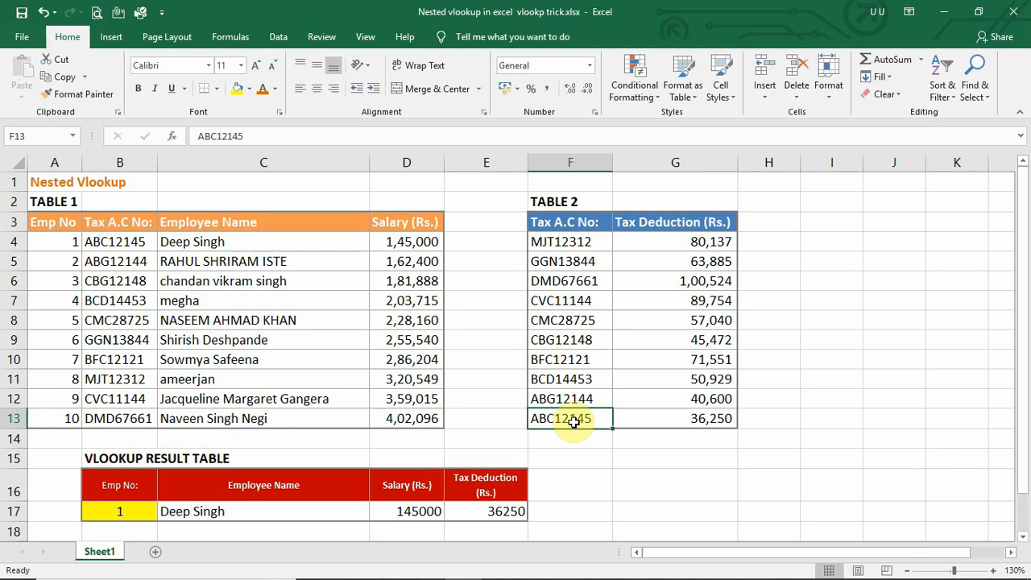
{"action": "left_click", "coordinate": [684, 418]}
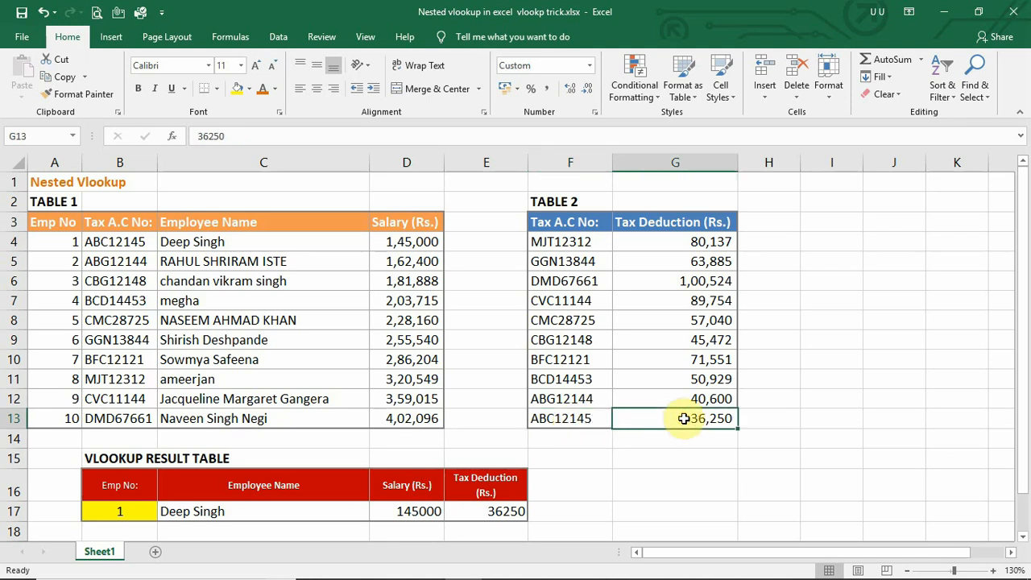